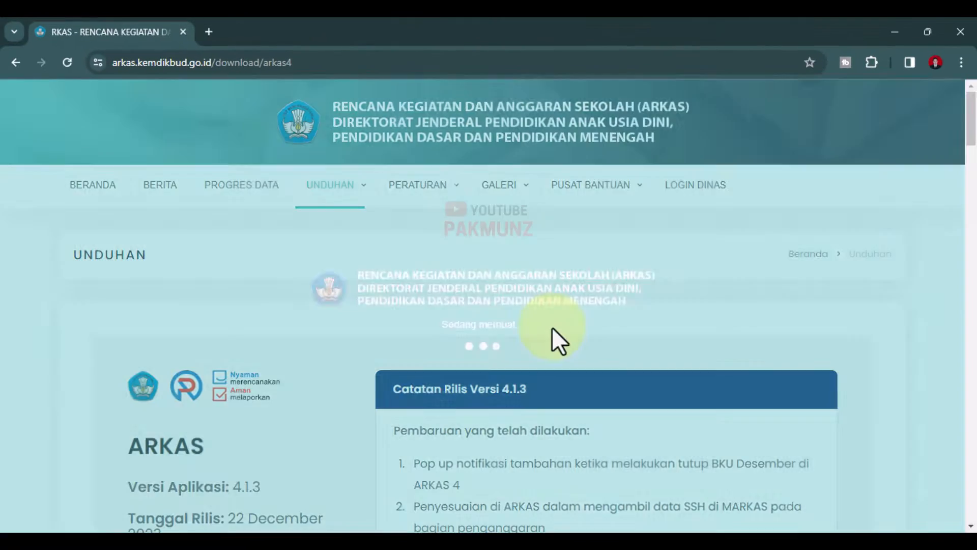
Check this computer's system type in the This PC properties to determine which ARKAS installer version matches.
scroll(552, 326, down, 3)
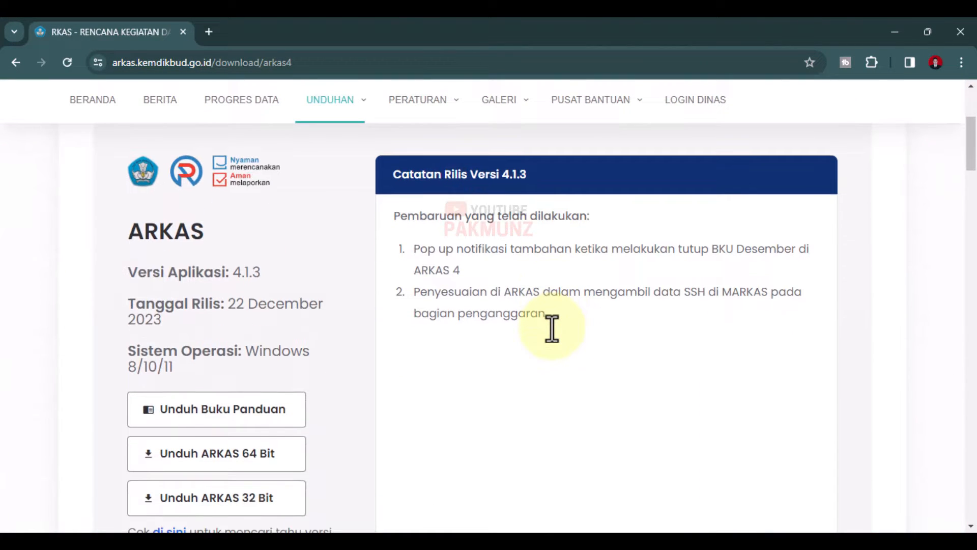
scroll(235, 388, down, 3)
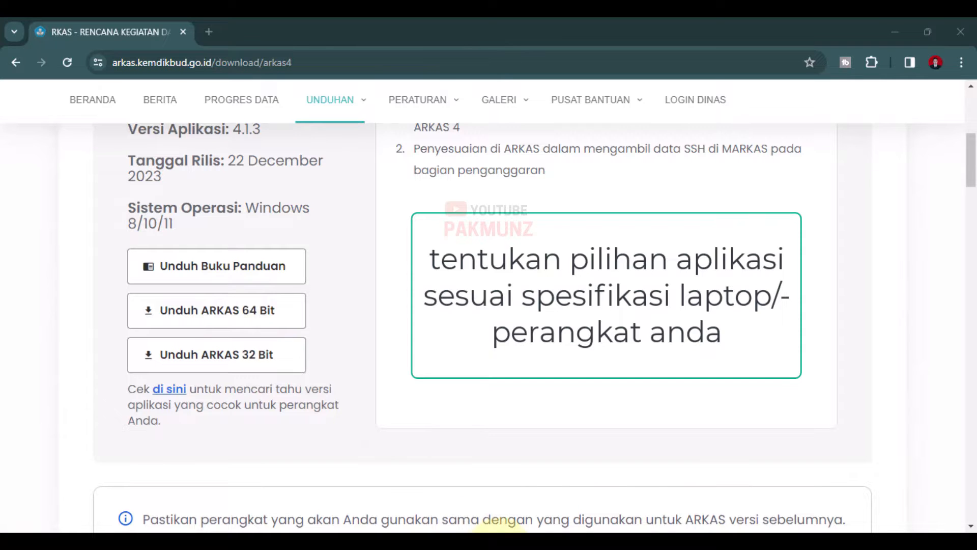
click(499, 546)
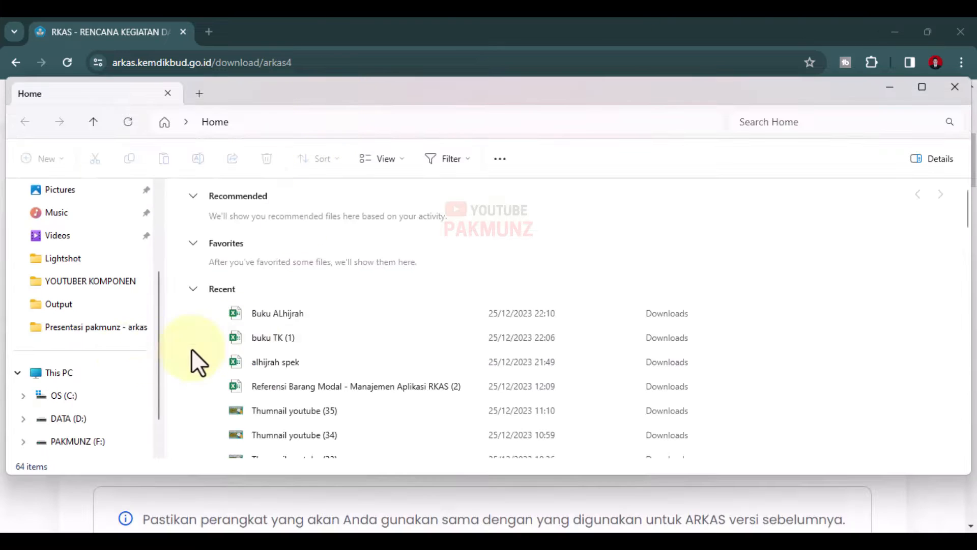
click(87, 373)
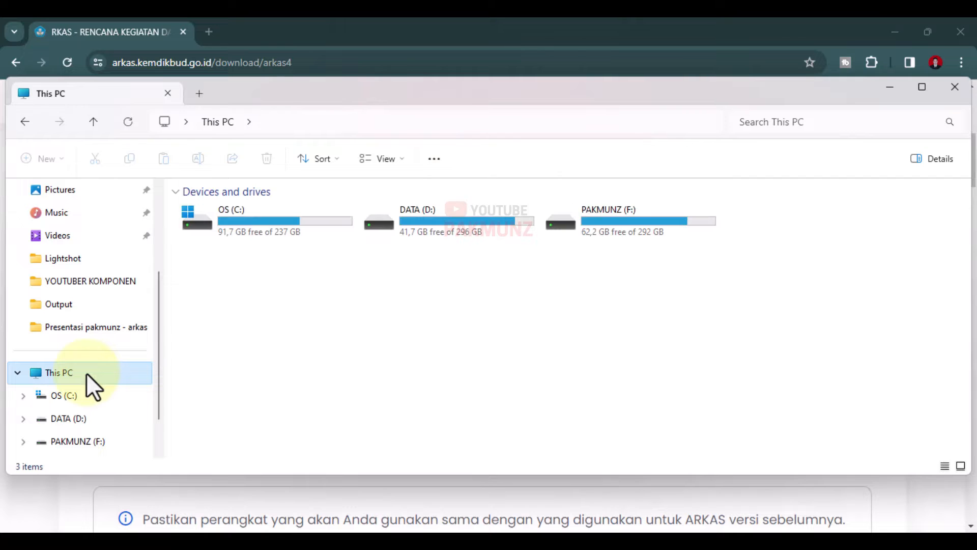
right_click(87, 373)
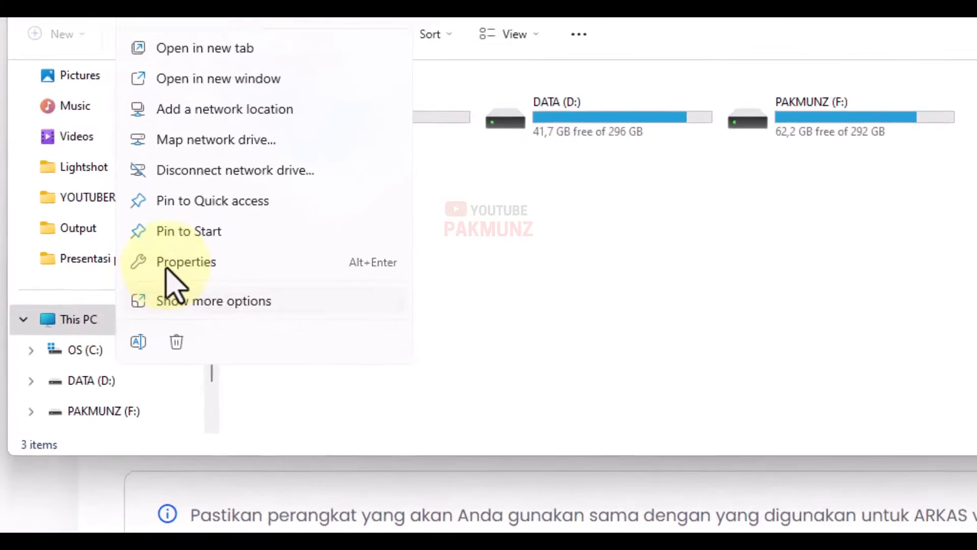
click(231, 194)
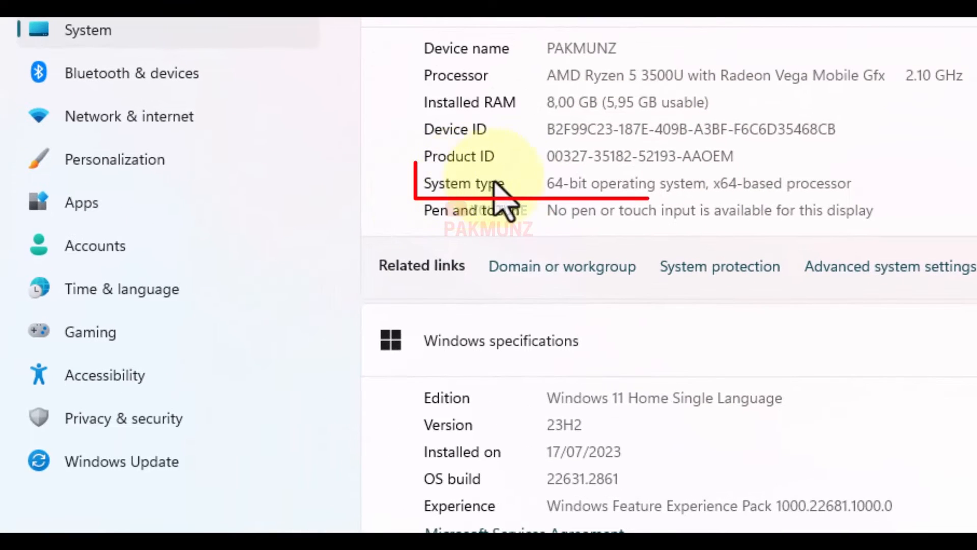
drag(856, 186, 469, 187)
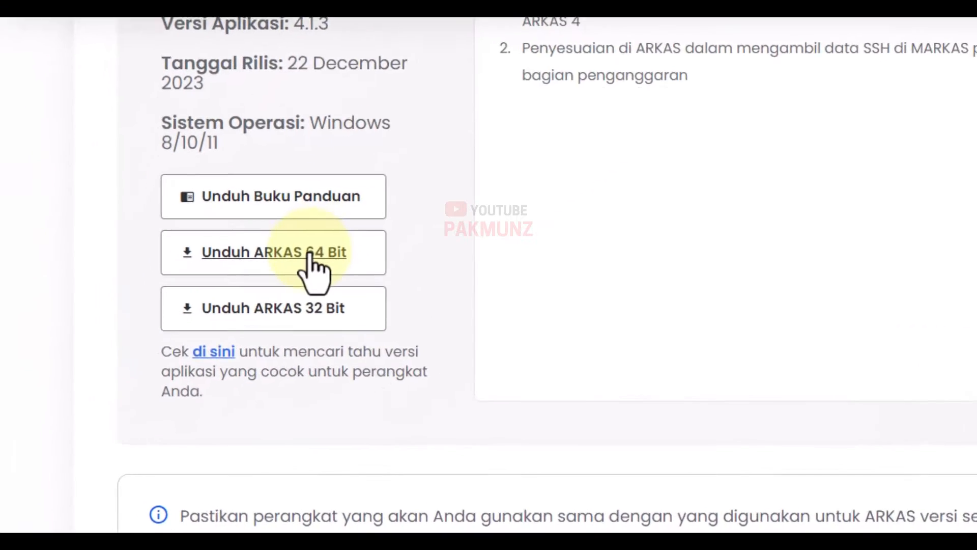
Try to download the ARKAS 64 Bit installer, read the notice about the guide book and acknowledge it.
click(360, 209)
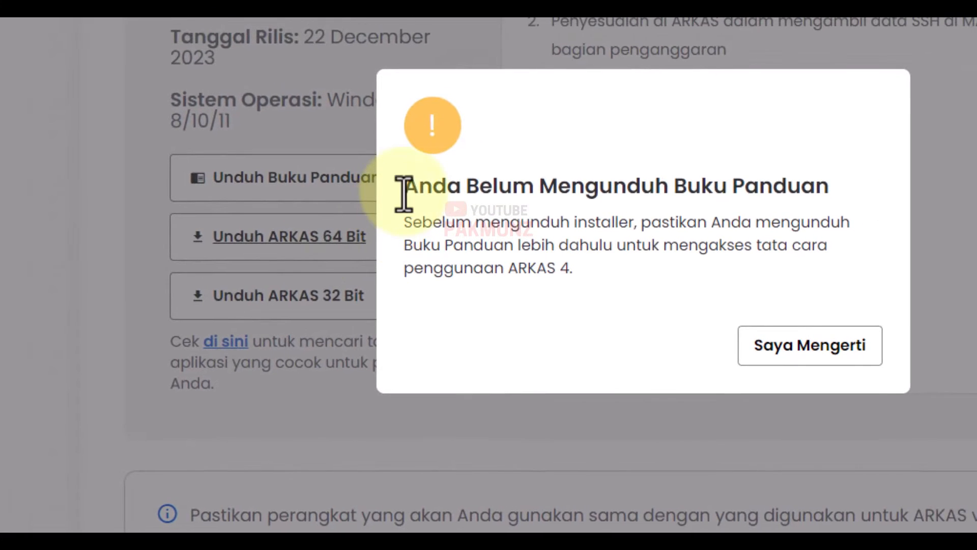
drag(404, 187, 814, 188)
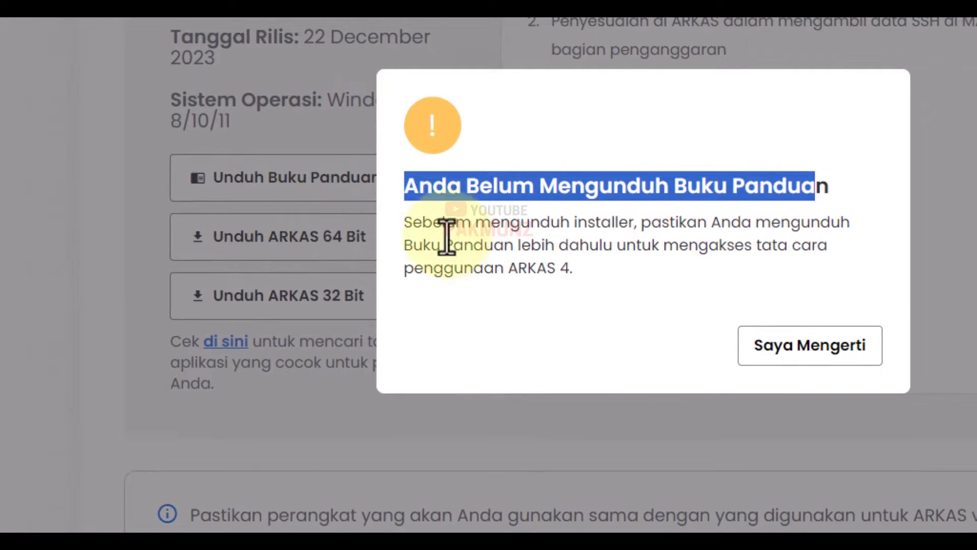
drag(404, 222, 846, 218)
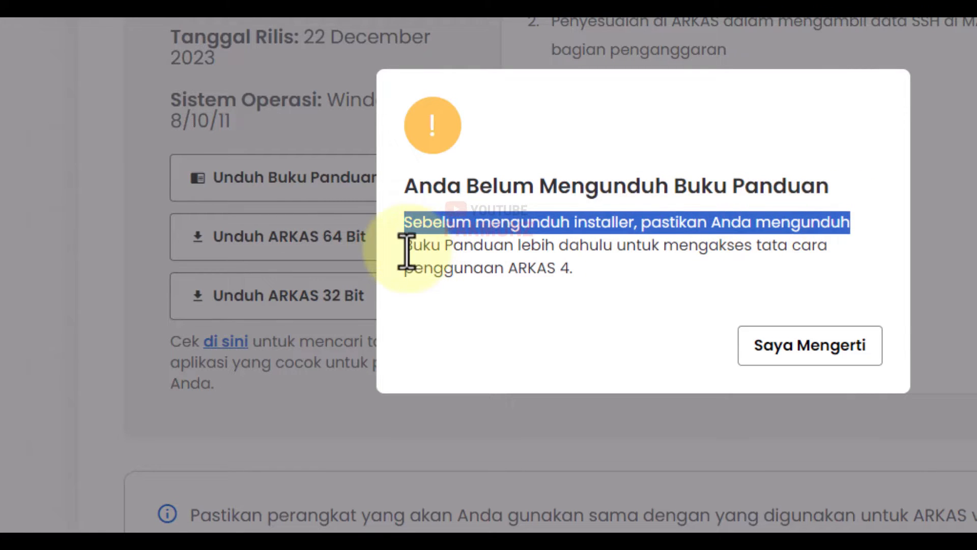
drag(406, 246, 828, 246)
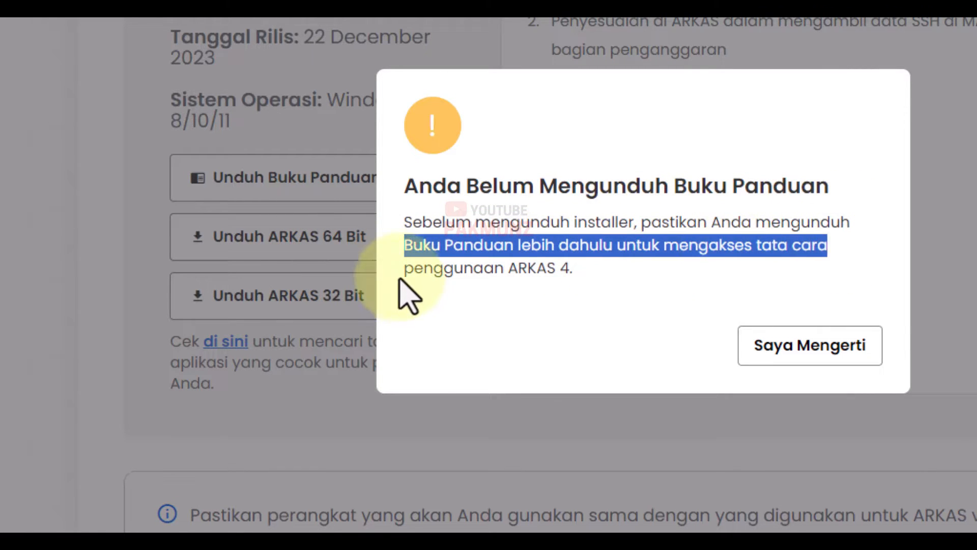
drag(405, 269, 578, 270)
click(751, 356)
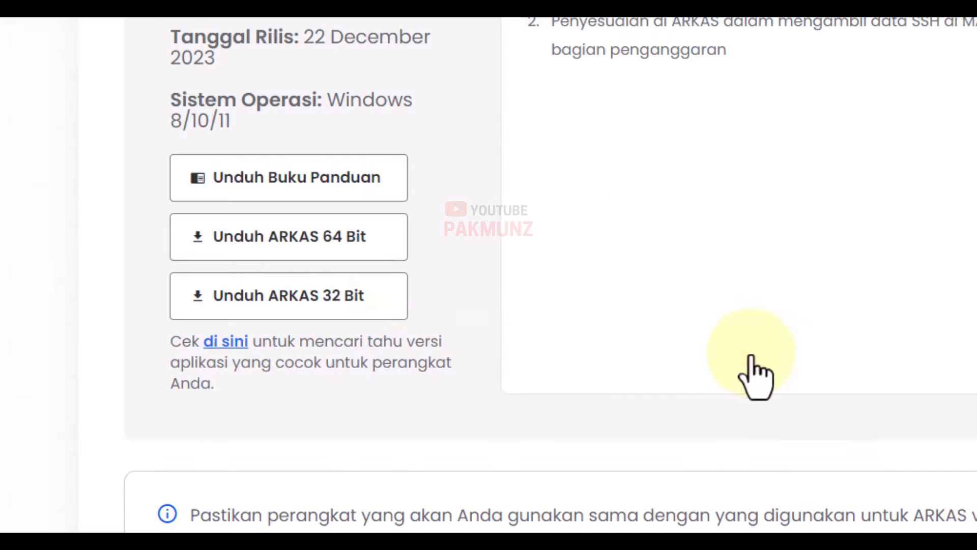
Download the ARKAS guide book (Buku Panduan) as a duplicate with a numbered file name and dismiss the completed download.
click(313, 188)
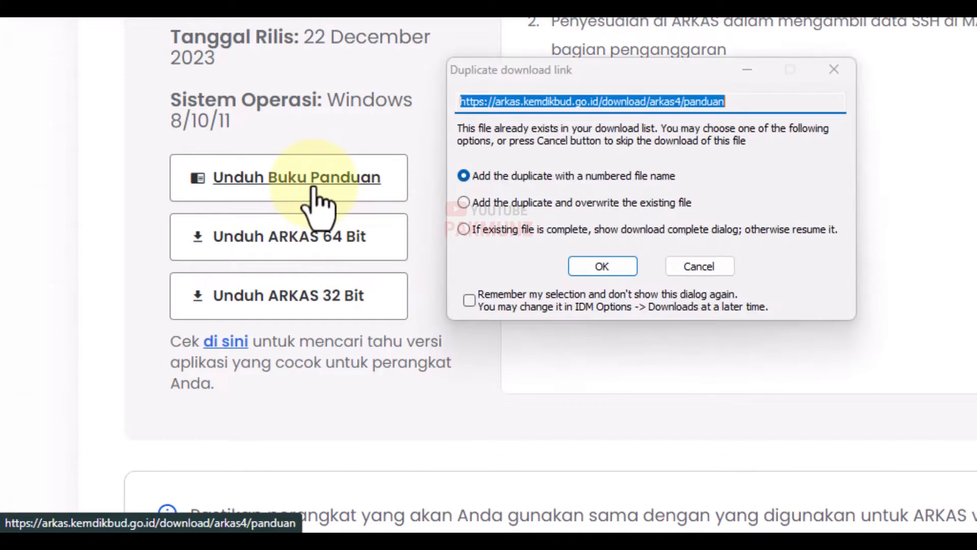
click(585, 265)
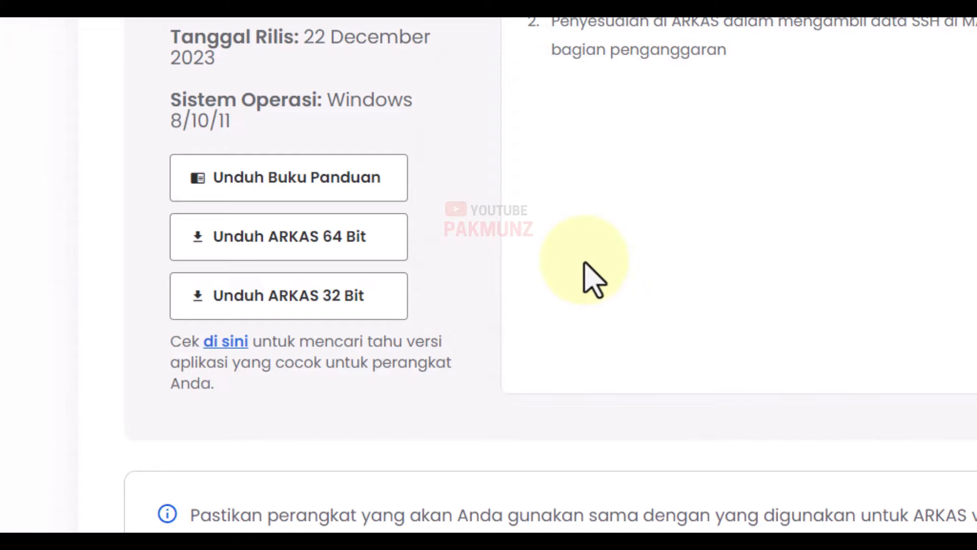
click(617, 283)
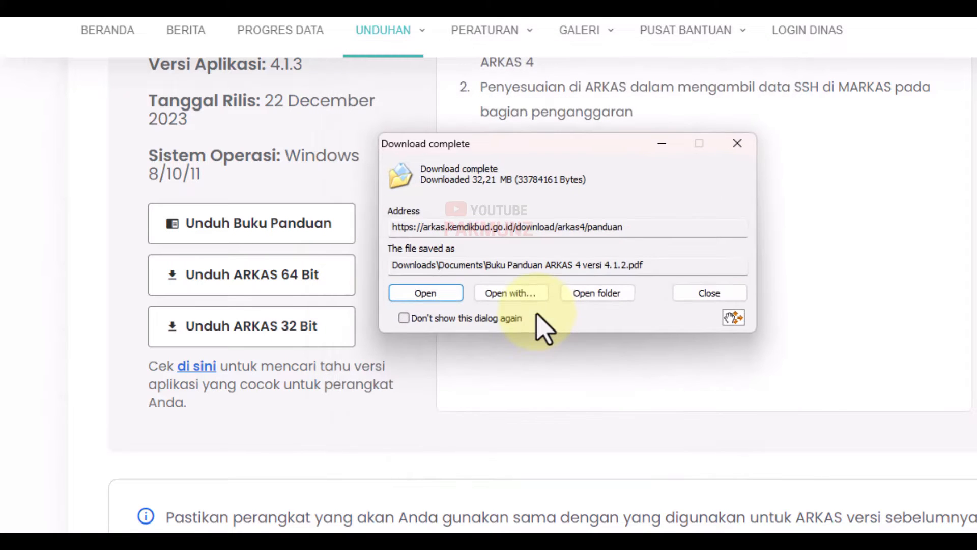
click(692, 296)
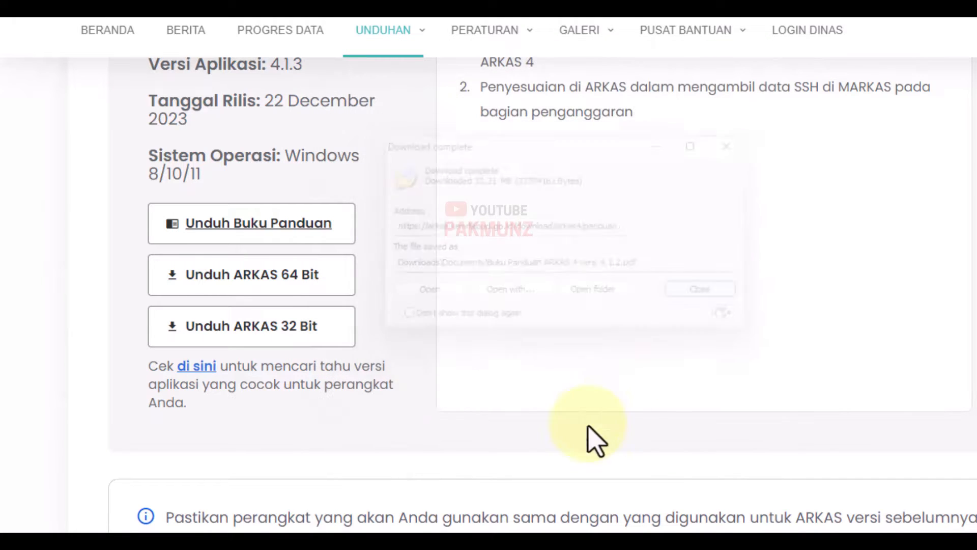
Download the ARKAS 64 Bit installer, version 4.1.3, as a duplicate with a numbered file name.
click(299, 283)
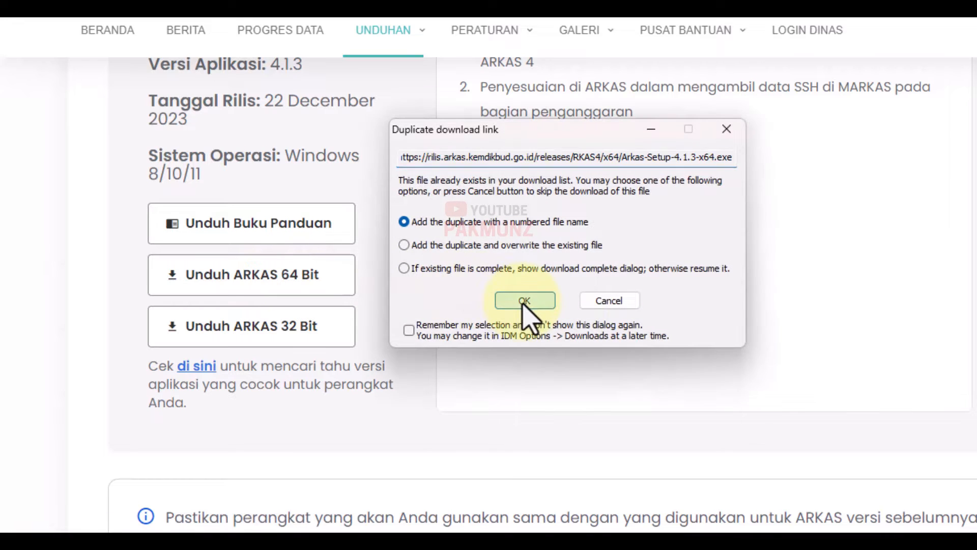
click(525, 302)
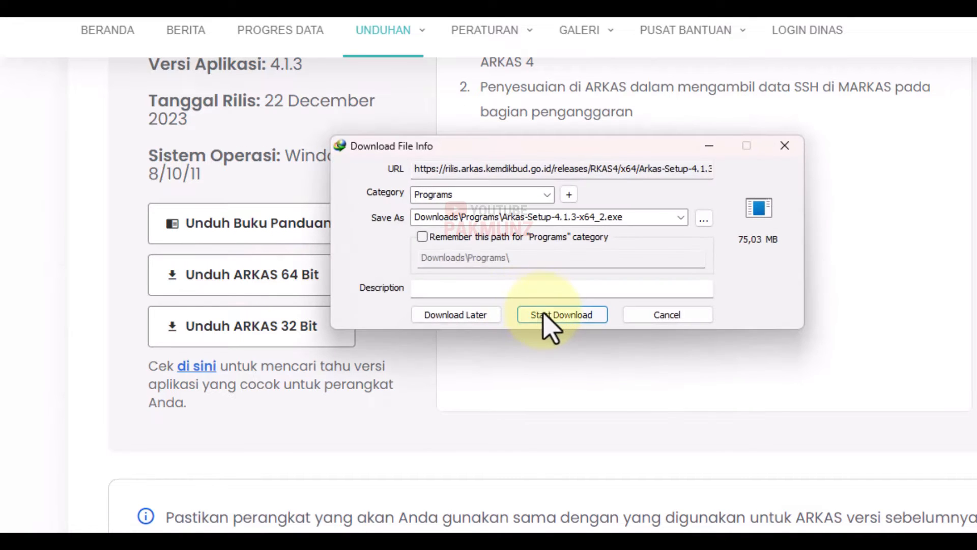
click(547, 315)
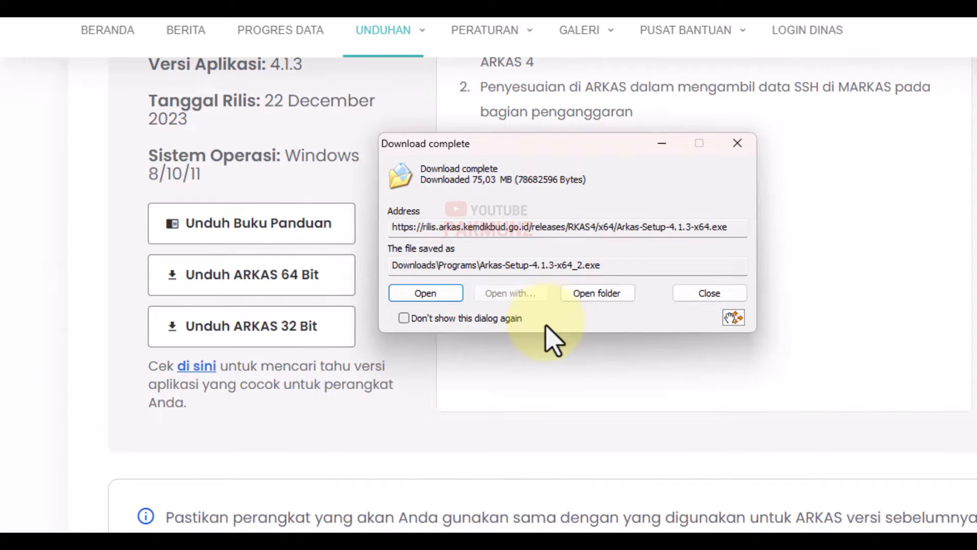
Run the downloaded ARKAS 4.1.3 installer, accept the license agreement, complete the installation and launch ARKAS.
click(425, 294)
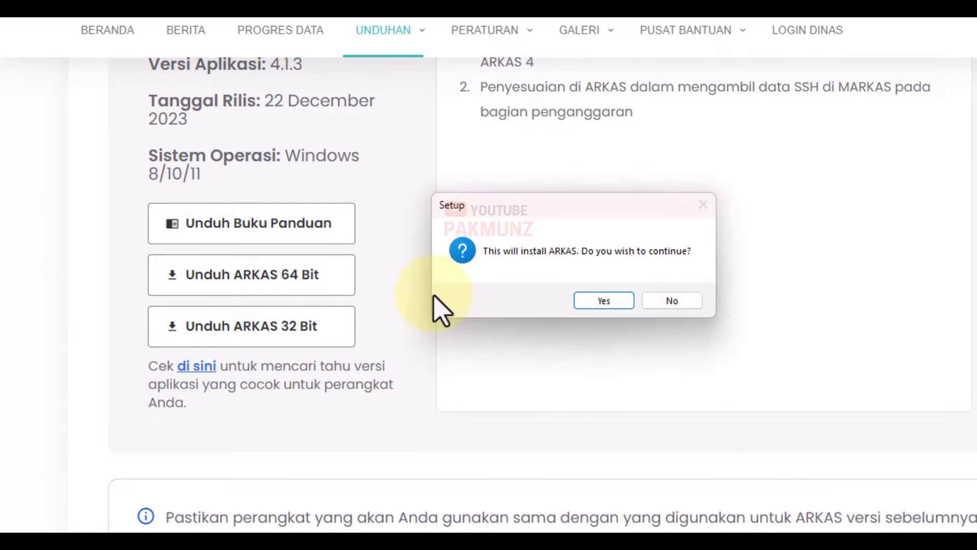
click(604, 300)
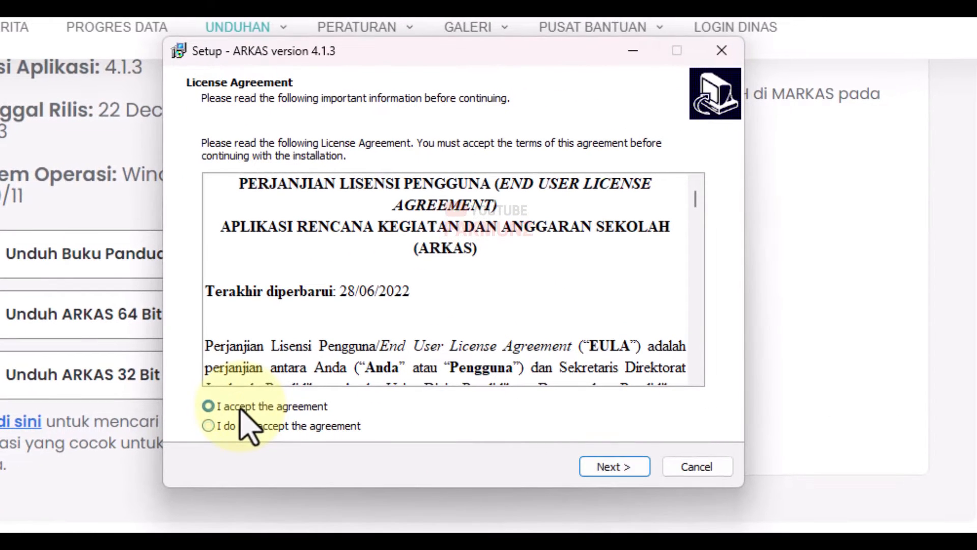
click(593, 466)
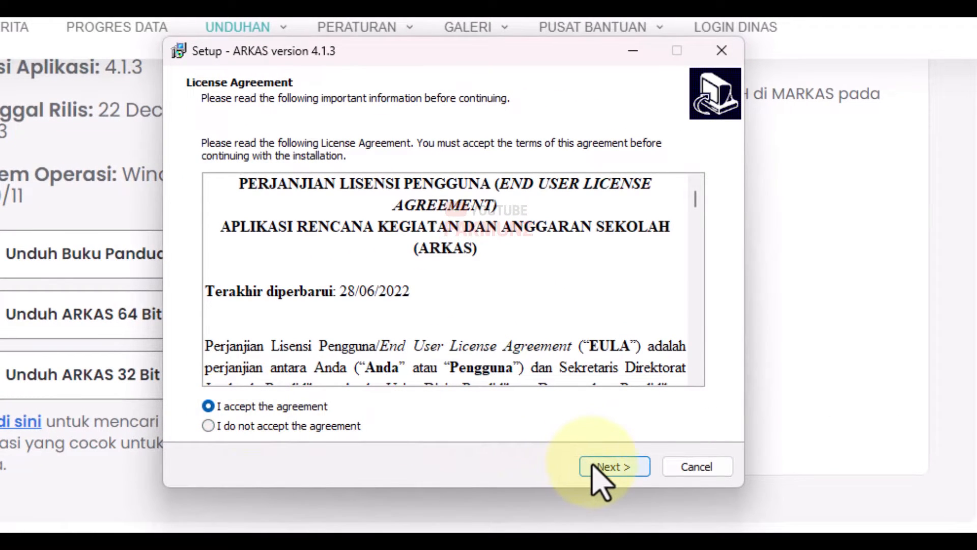
click(593, 466)
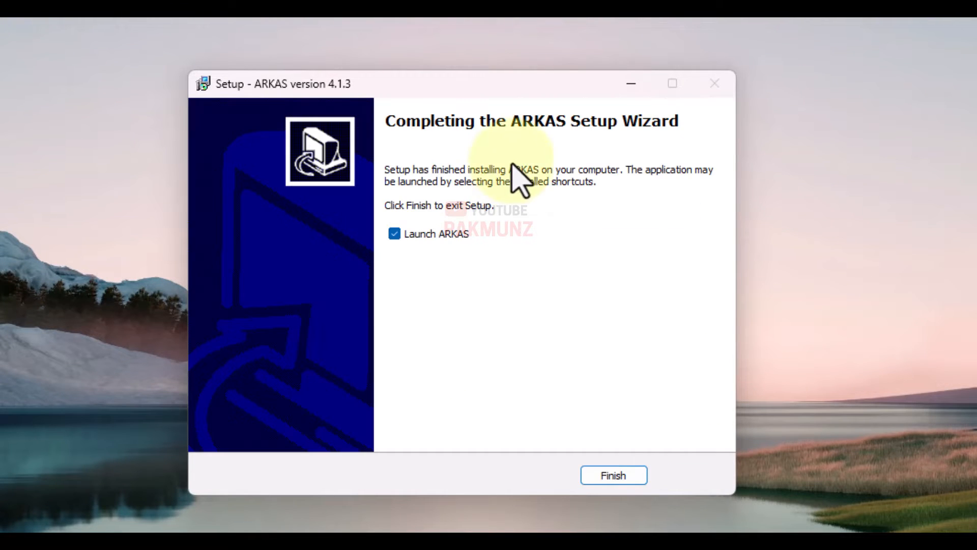
click(585, 476)
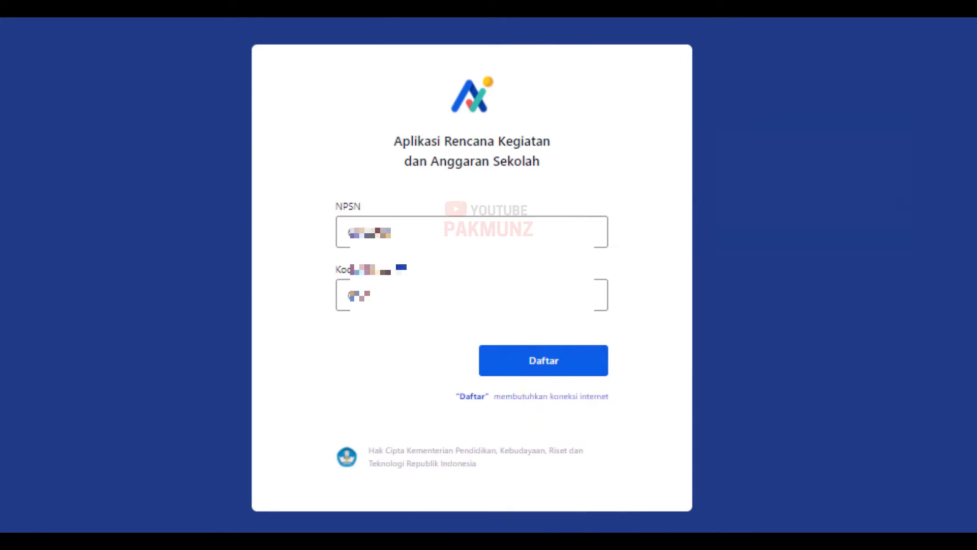
Register in ARKAS by submitting the filled-in school NPSN and code, followed by the account's email and password.
click(507, 362)
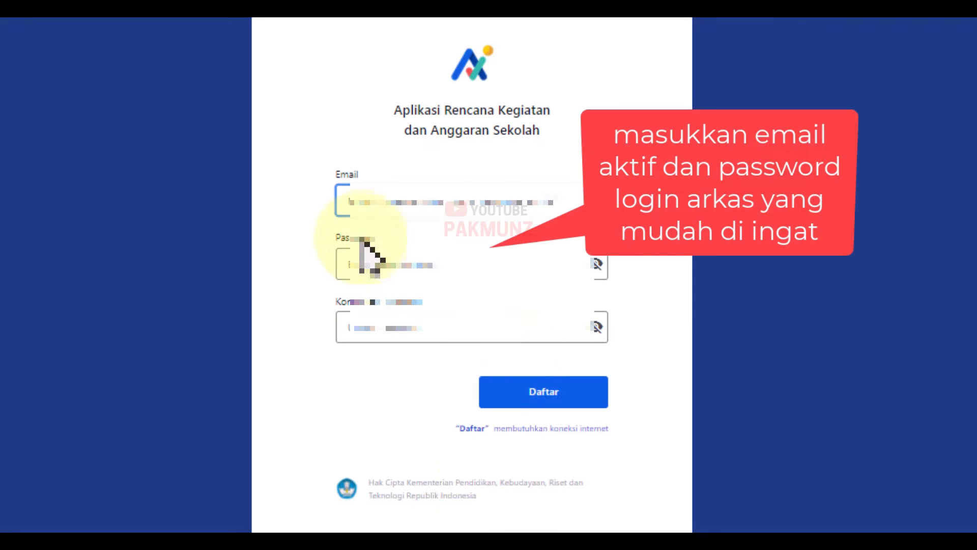
click(521, 396)
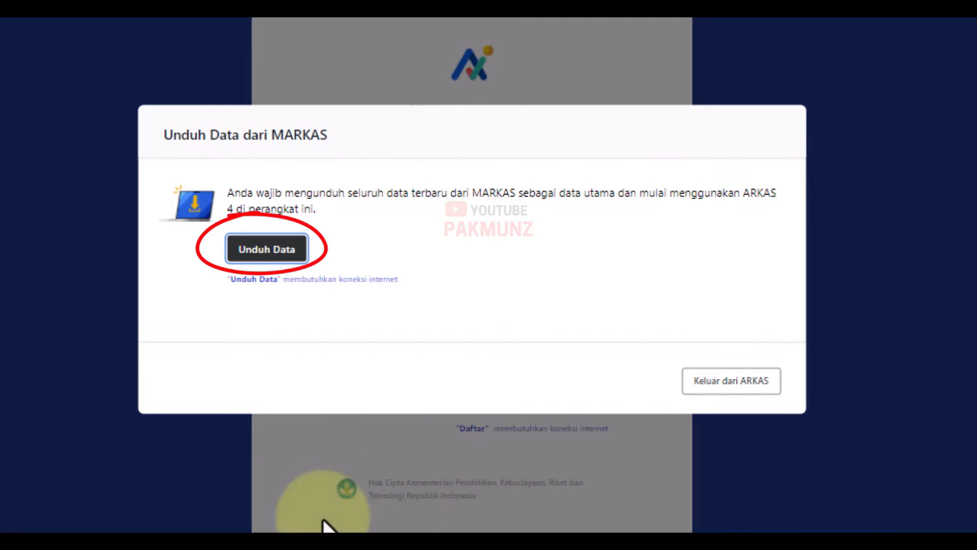
Download the latest school data from MARKAS, save it on this device and return to ARKAS.
drag(229, 195, 349, 229)
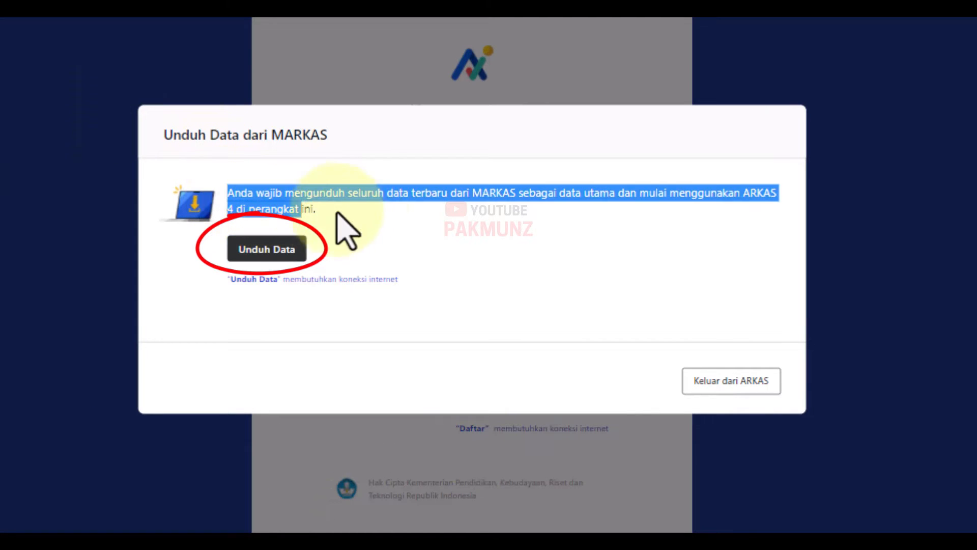
click(249, 253)
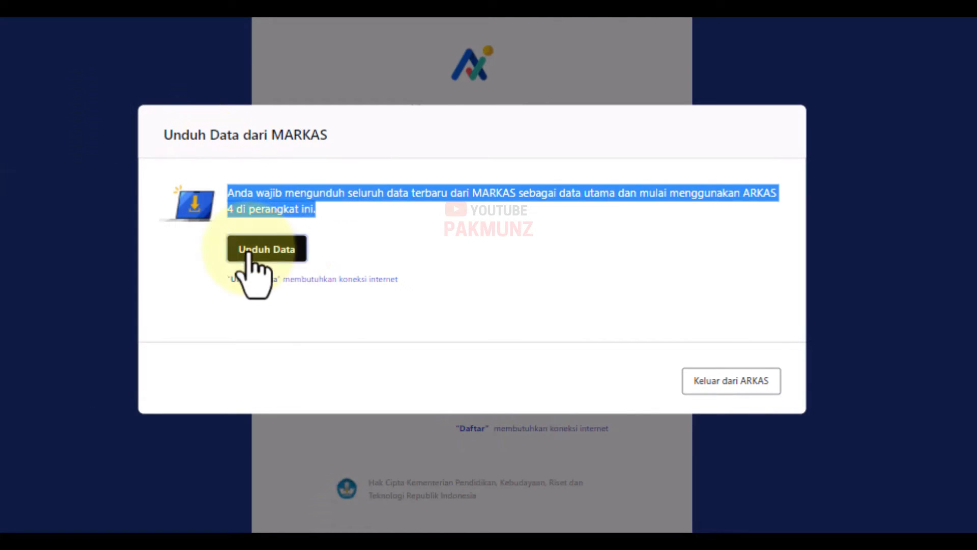
click(557, 269)
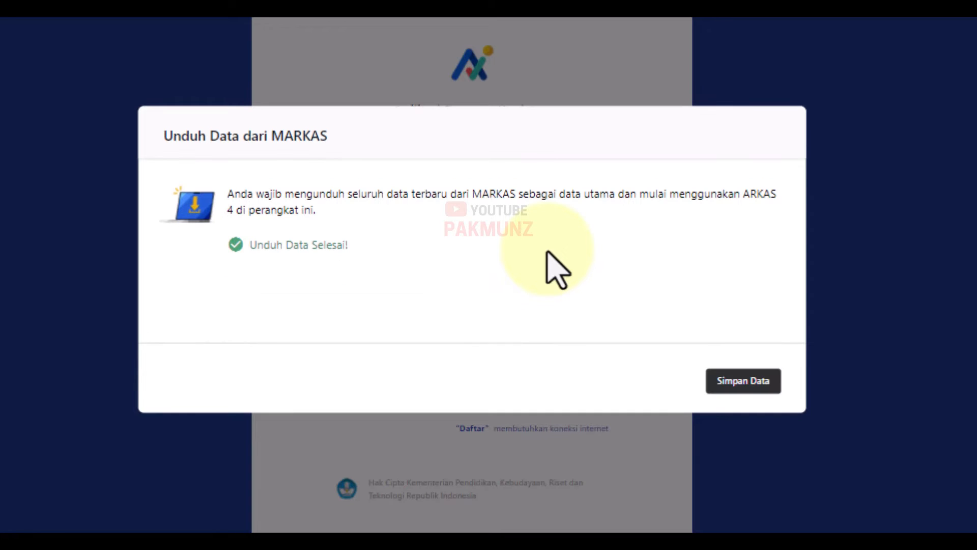
click(733, 389)
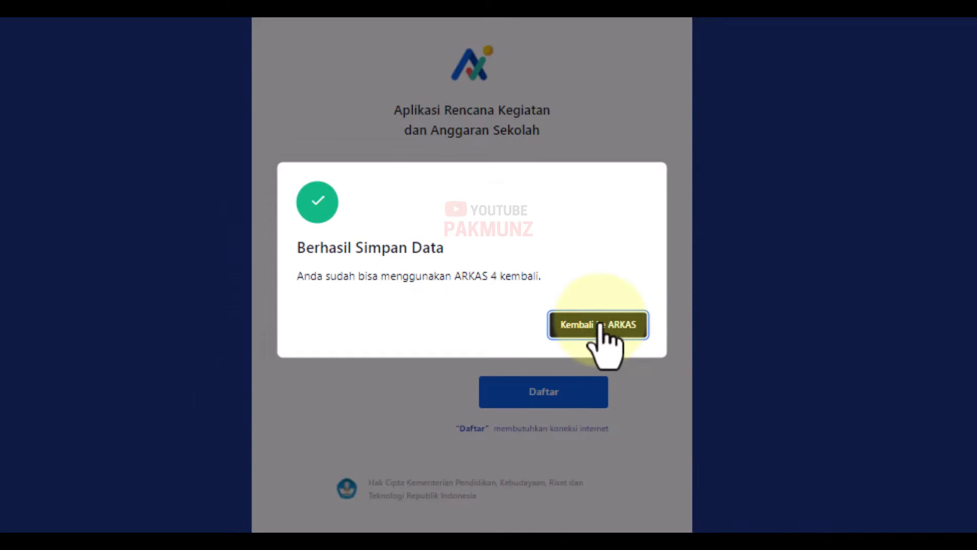
click(601, 326)
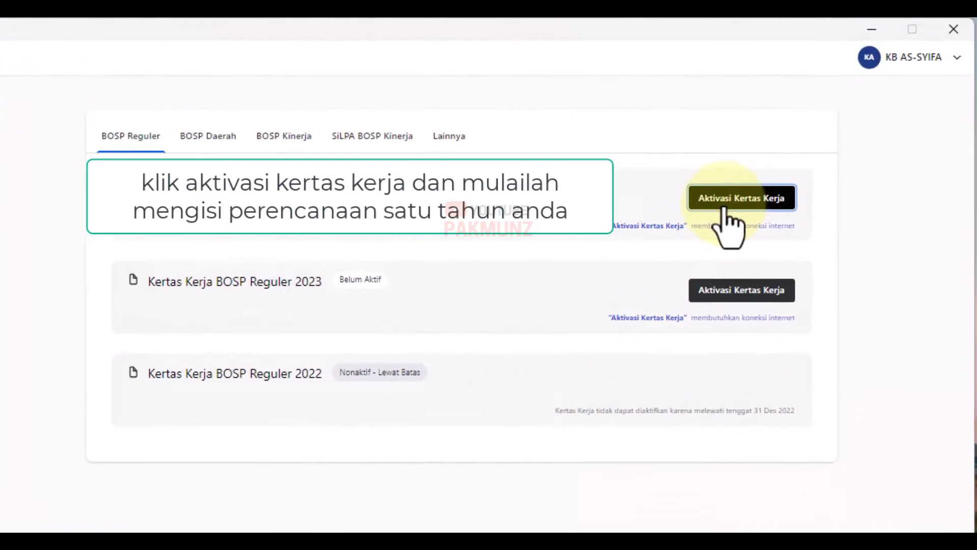
Start activating Kertas Kerja BOSP Reguler 2024, enter the treasurer's name in the responsible-person data and continue to the budget ceiling.
click(724, 203)
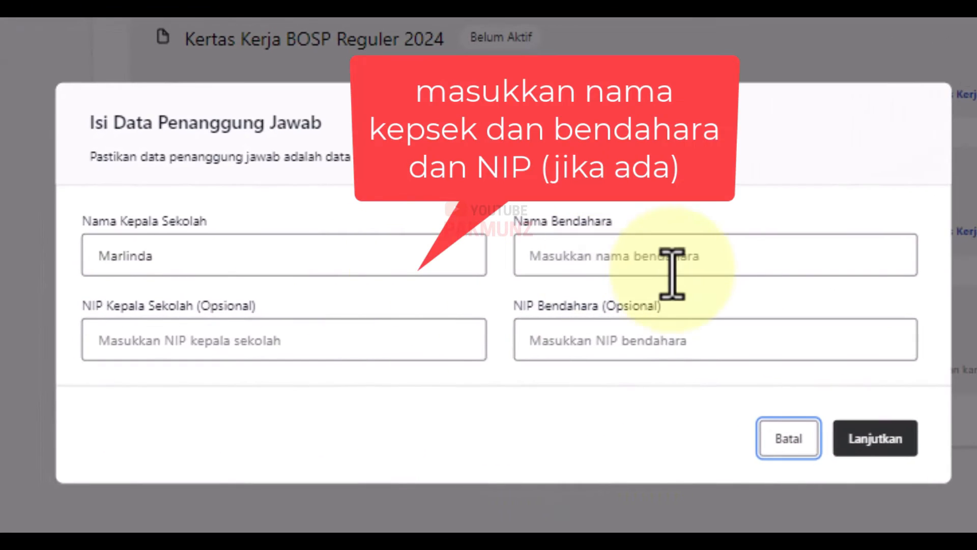
click(674, 270)
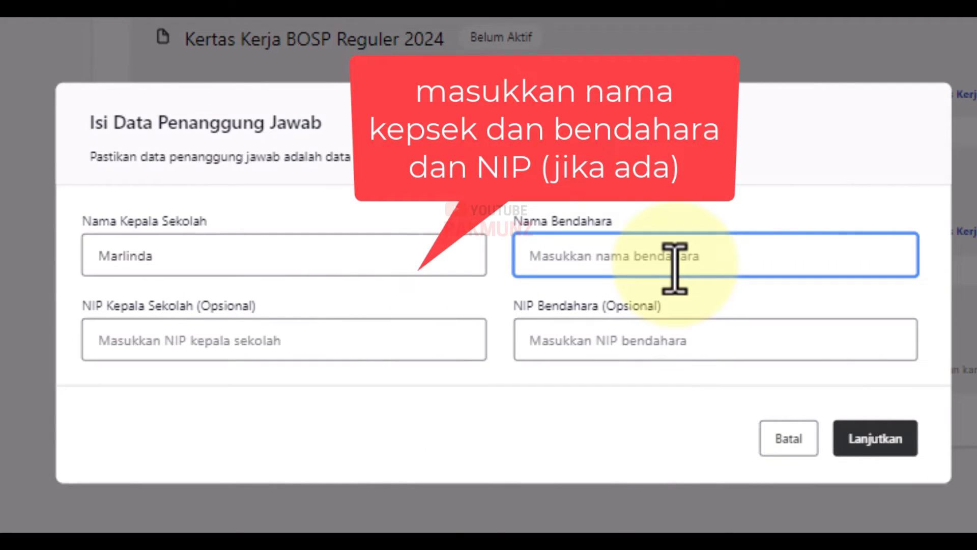
text(Nurmalita)
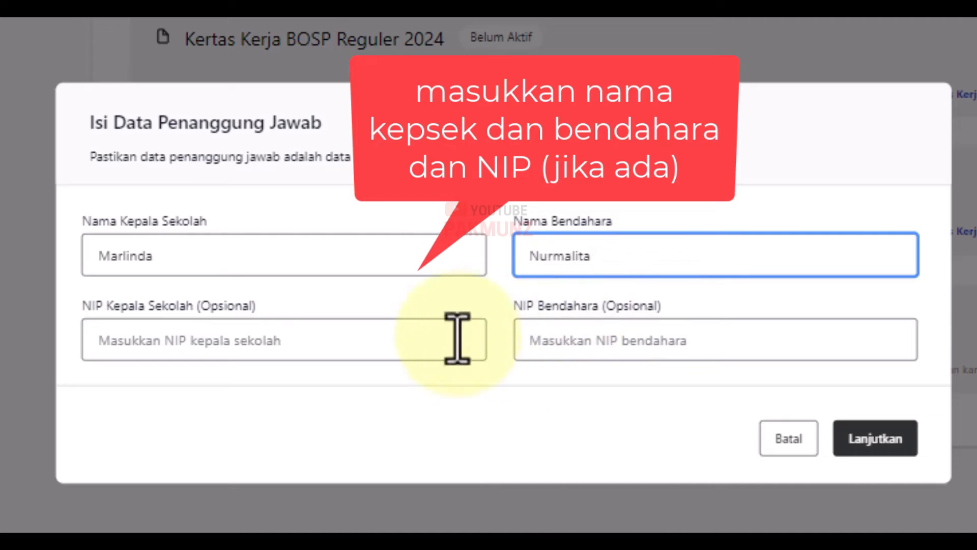
click(892, 440)
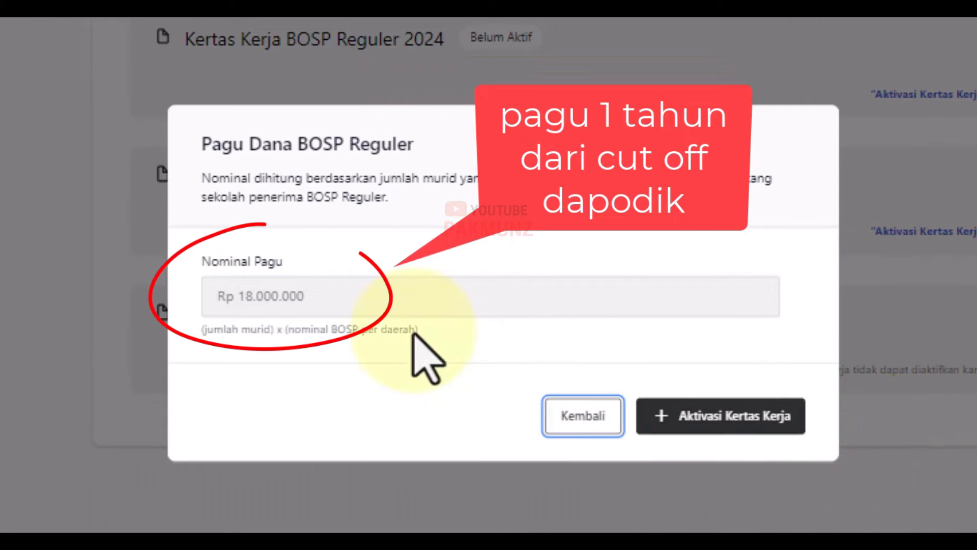
Activate the BOSP Reguler 2024 worksheet with the calculated budget ceiling and open it for drafting.
click(725, 423)
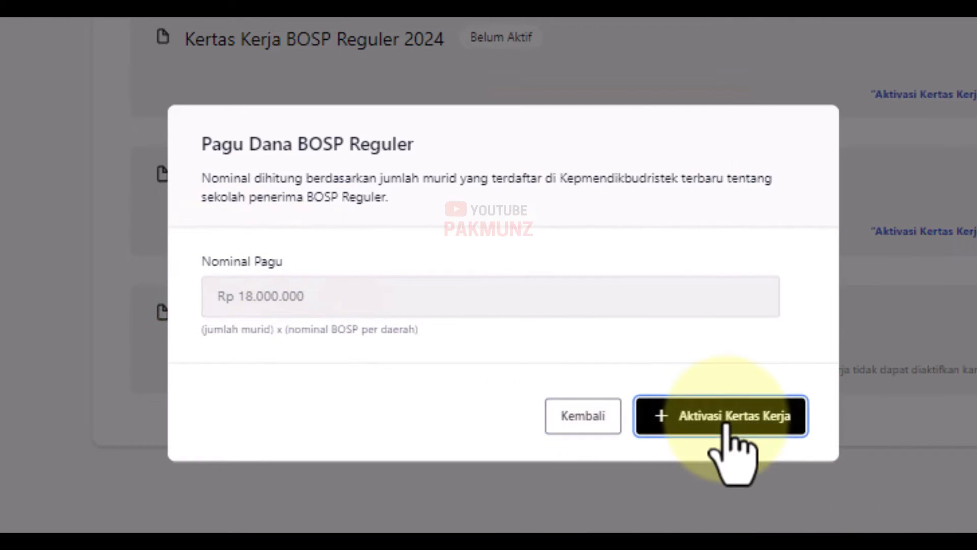
drag(268, 247, 574, 283)
click(635, 244)
drag(643, 285, 698, 284)
click(689, 395)
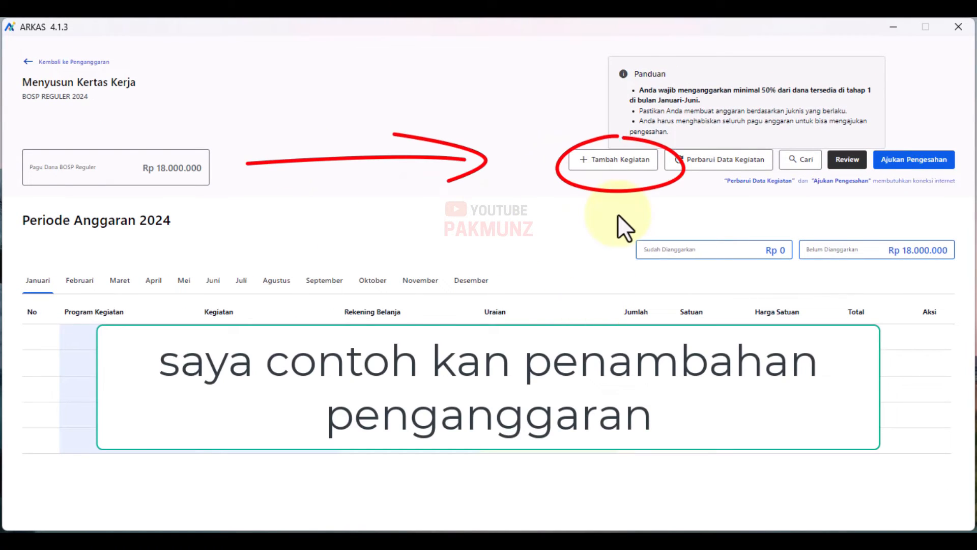
Start a new budget activity for library empowerment and reading-corner services (search "perpus"), using the expense account Belanja Modal Buku Umum.
click(621, 162)
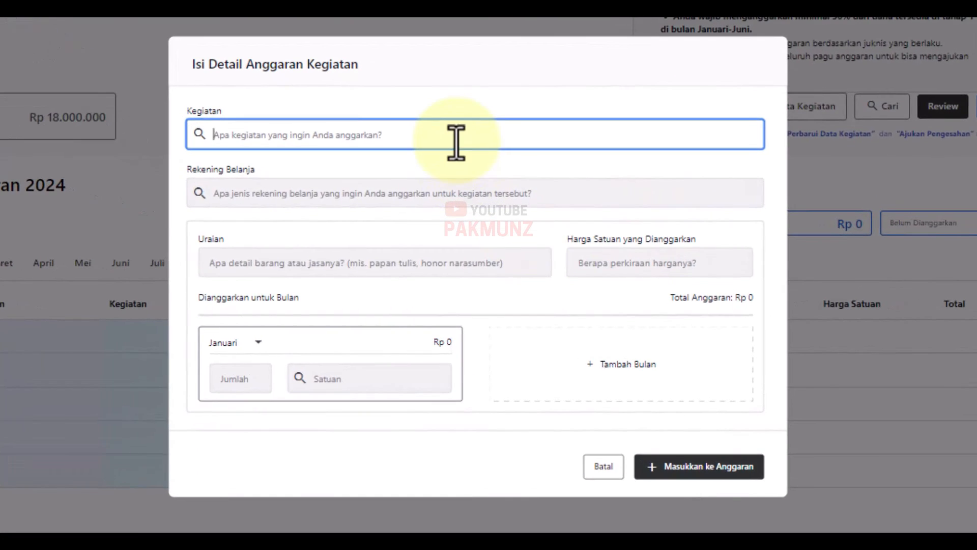
text(perpus)
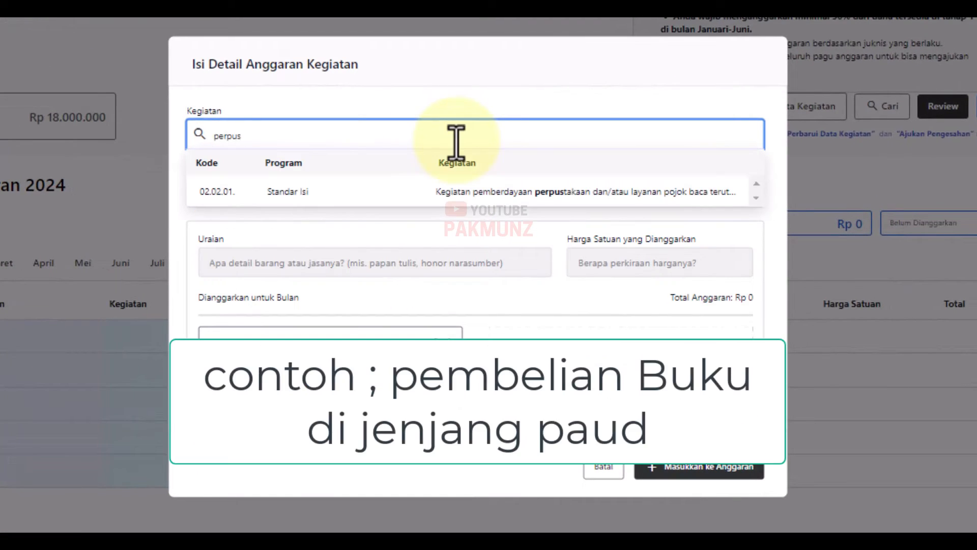
click(444, 193)
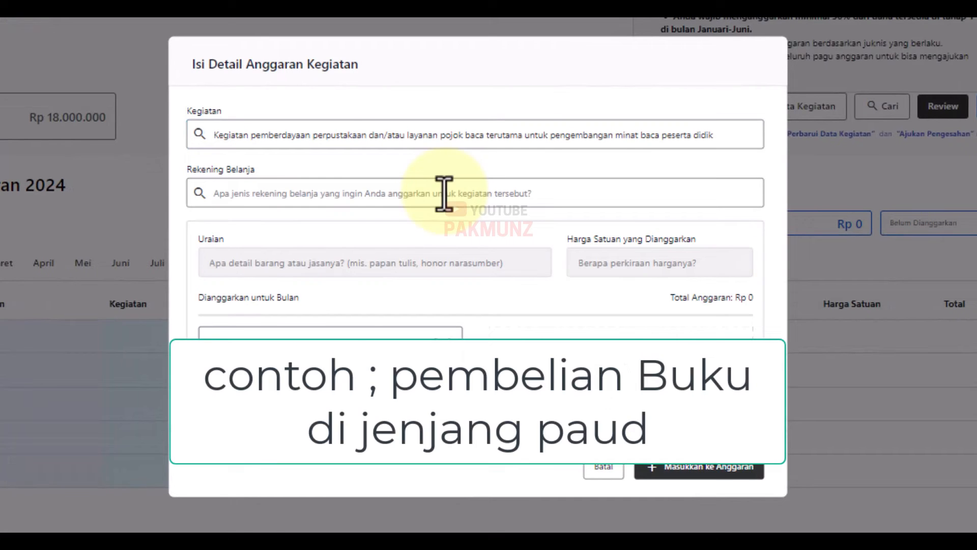
click(410, 197)
text(buku)
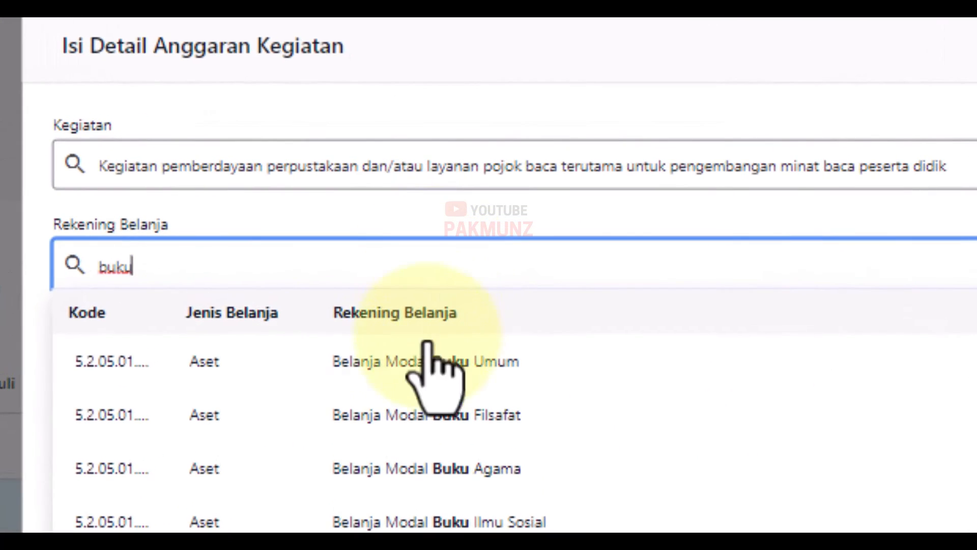
click(428, 344)
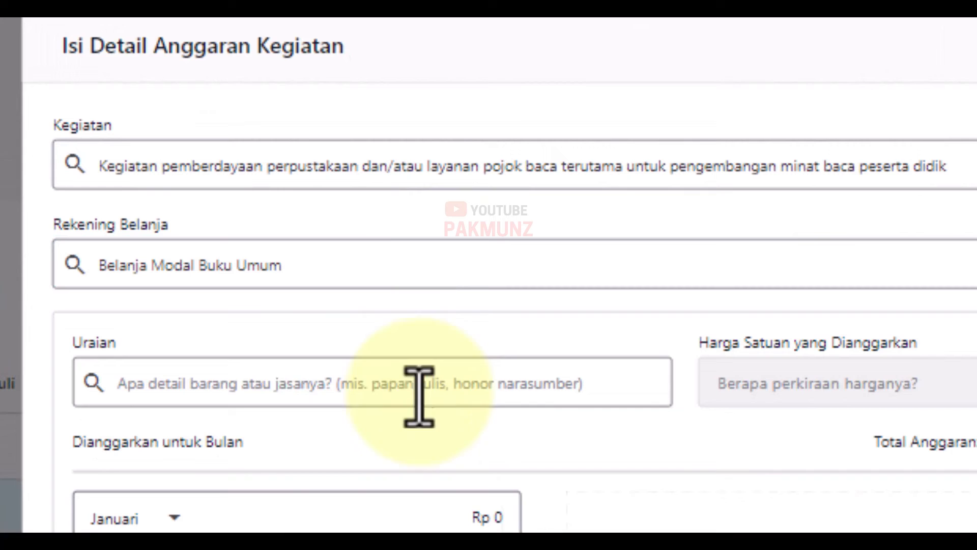
Choose "Ayo Menggunting dan Menempel (Penerbit Al Hijrah Kids)" as the item description and set its unit price to Rp 13.000.
click(273, 392)
text(hijrah)
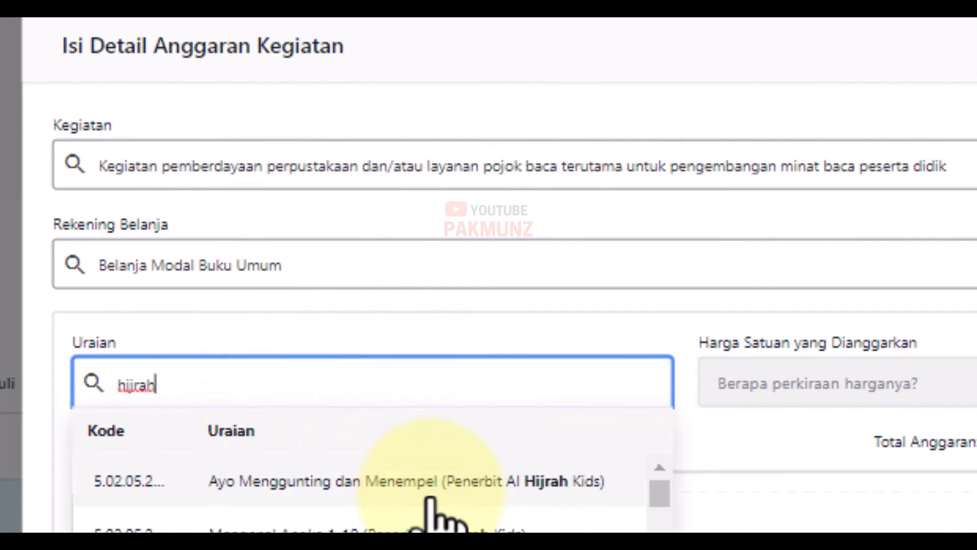
click(430, 488)
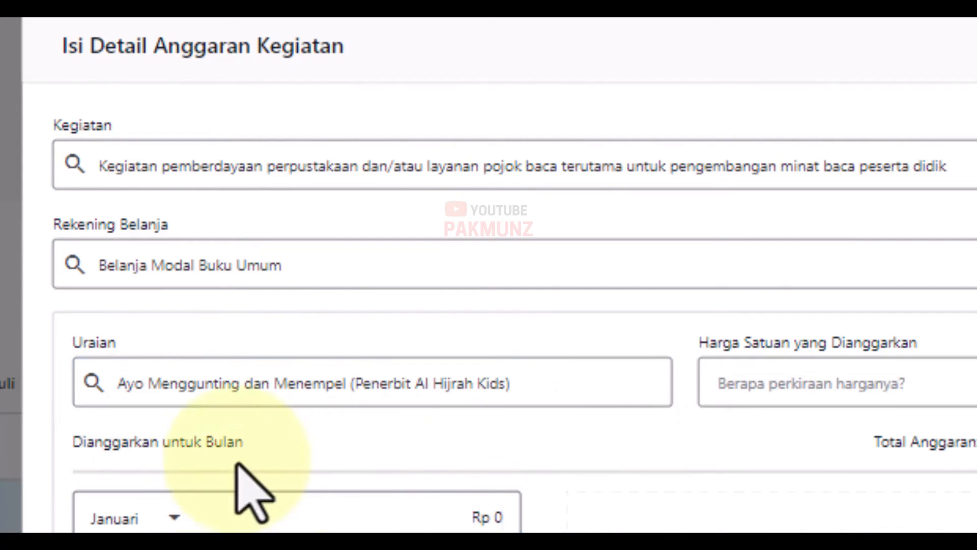
click(818, 393)
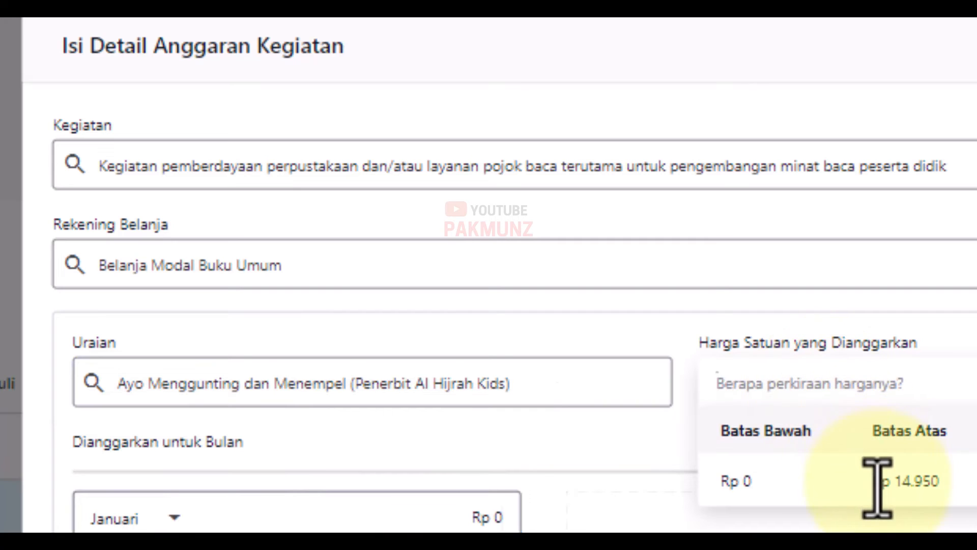
text(13.000)
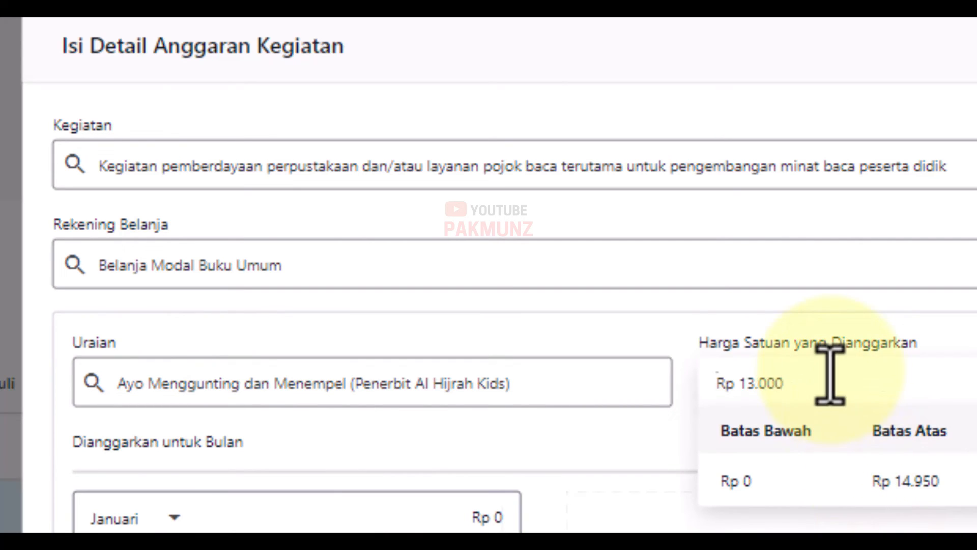
Budget the item for Juni with a quantity of 1 Buku and add it to the budget.
click(174, 517)
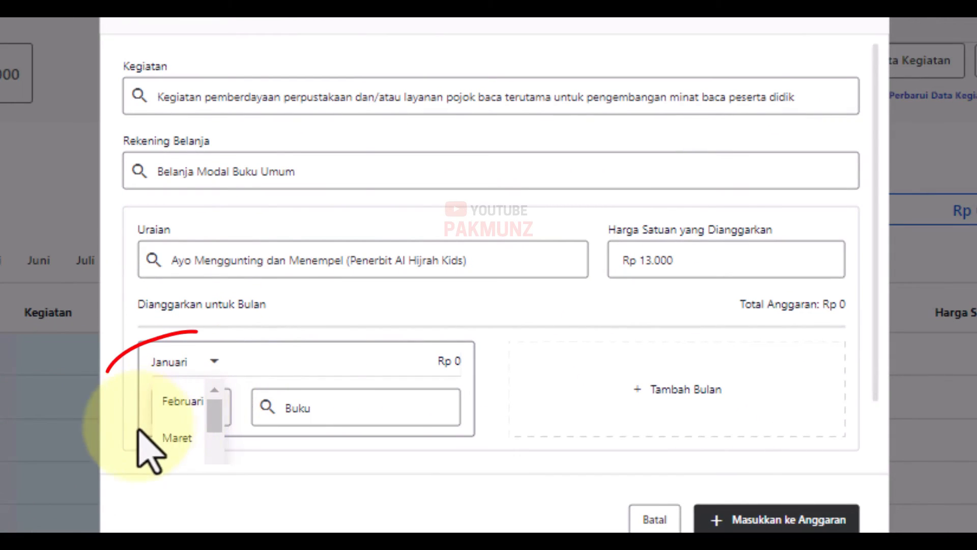
scroll(179, 433, down, 4)
click(178, 436)
click(207, 410)
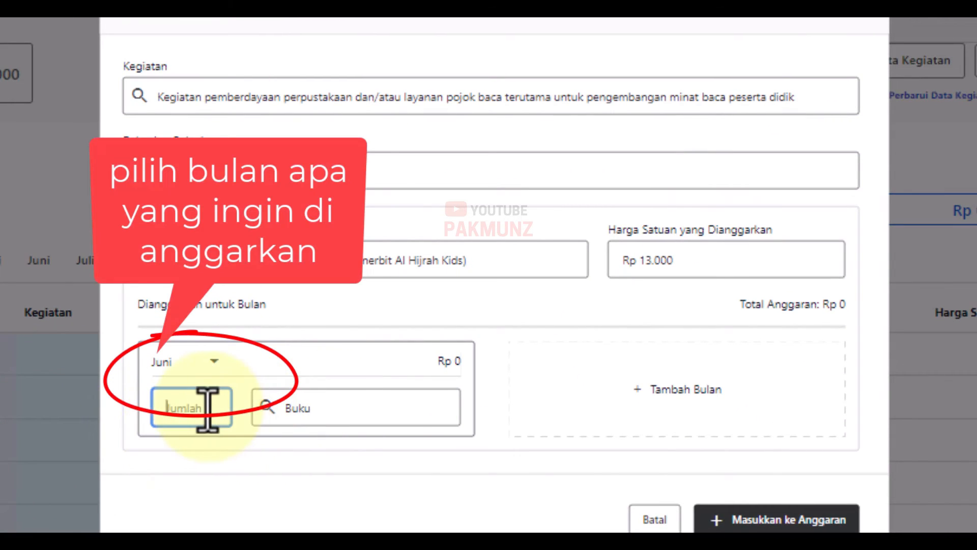
text(1)
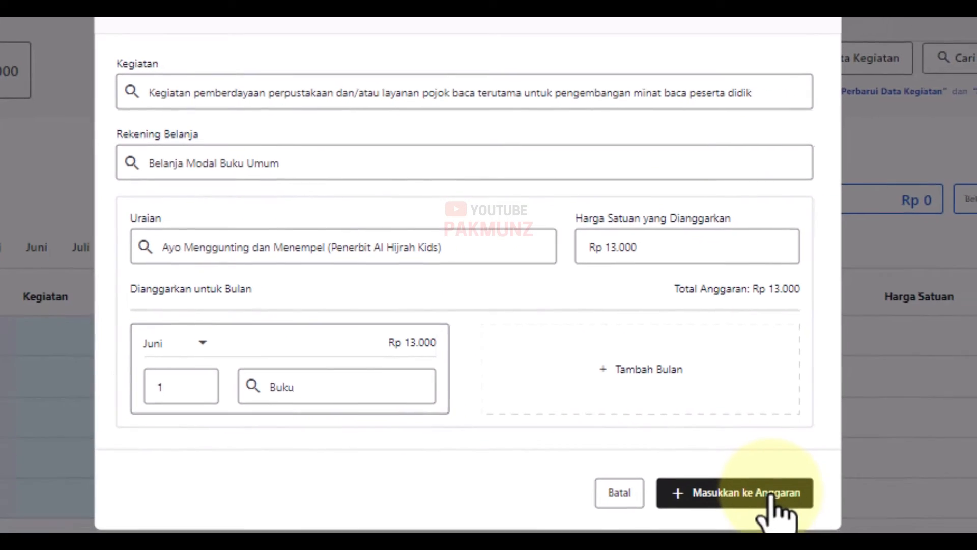
click(772, 499)
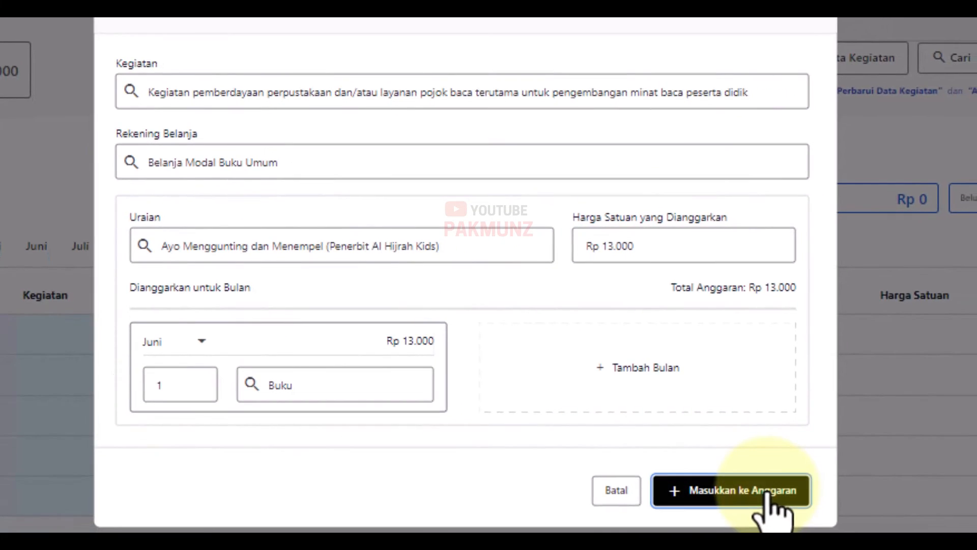